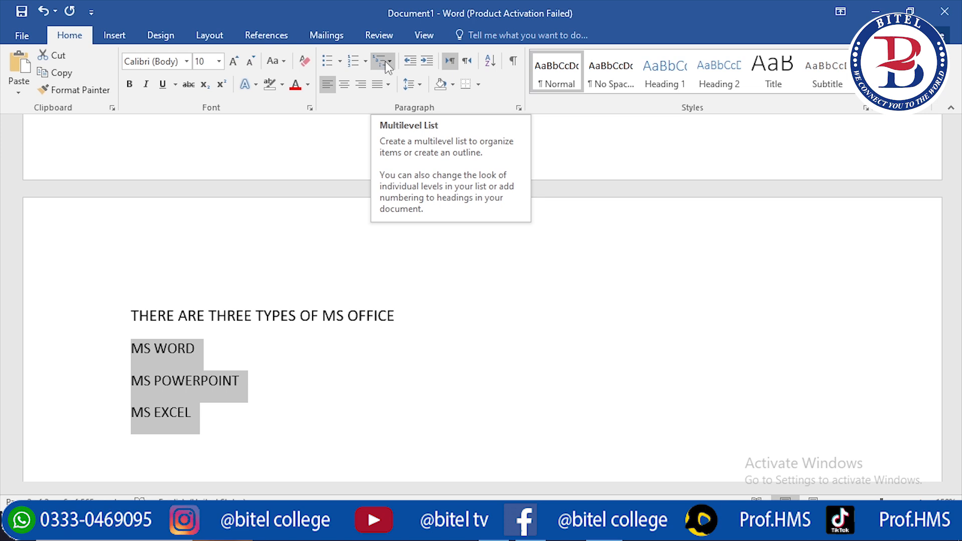
Step: Apply the 1) a) i) multilevel list style to the MS WORD, MS POWERPOINT and MS EXCEL lines
left_click(387, 64)
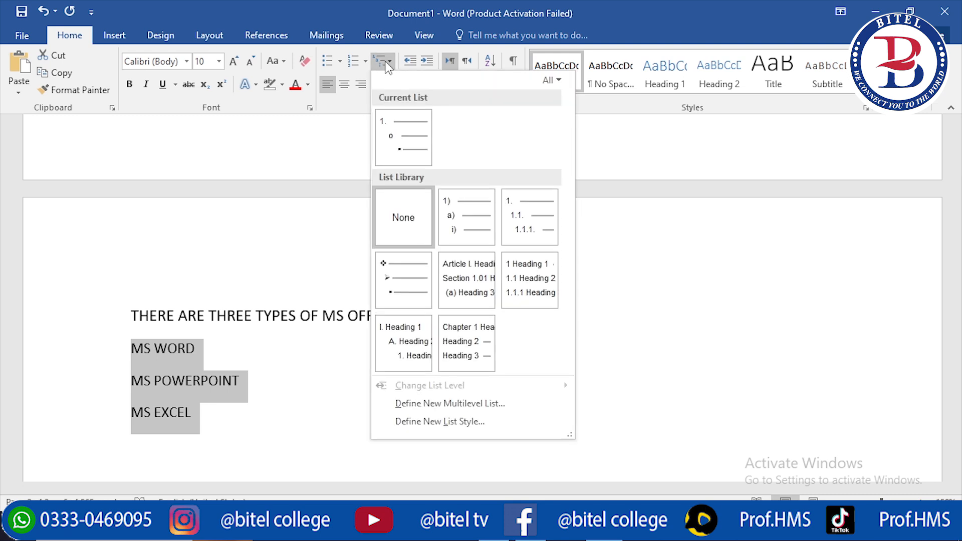
mouse_move(454, 203)
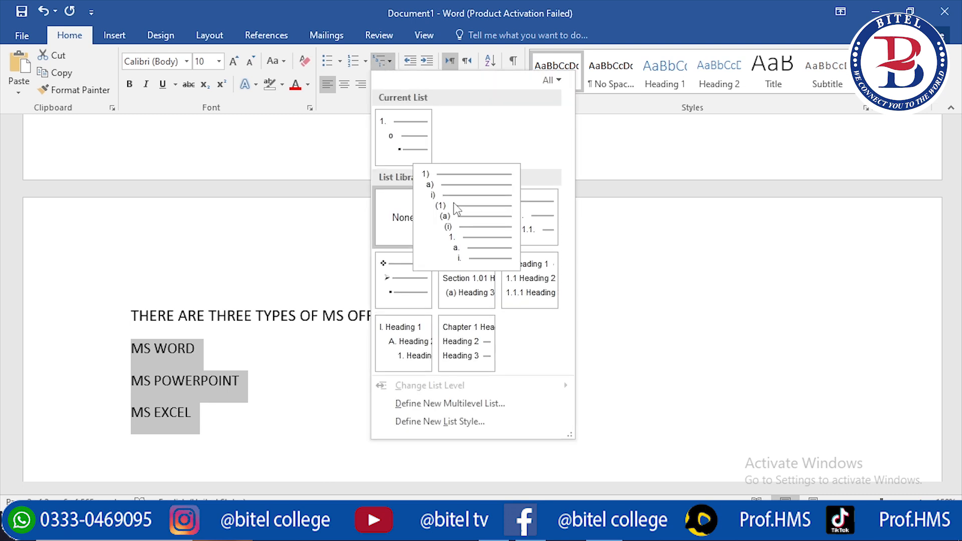
mouse_move(508, 219)
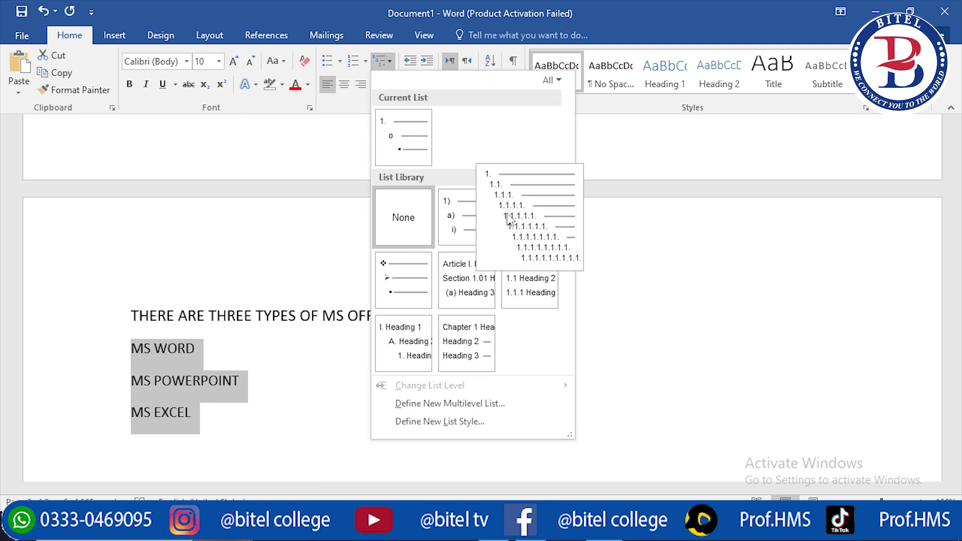
mouse_move(461, 227)
left_click(460, 228)
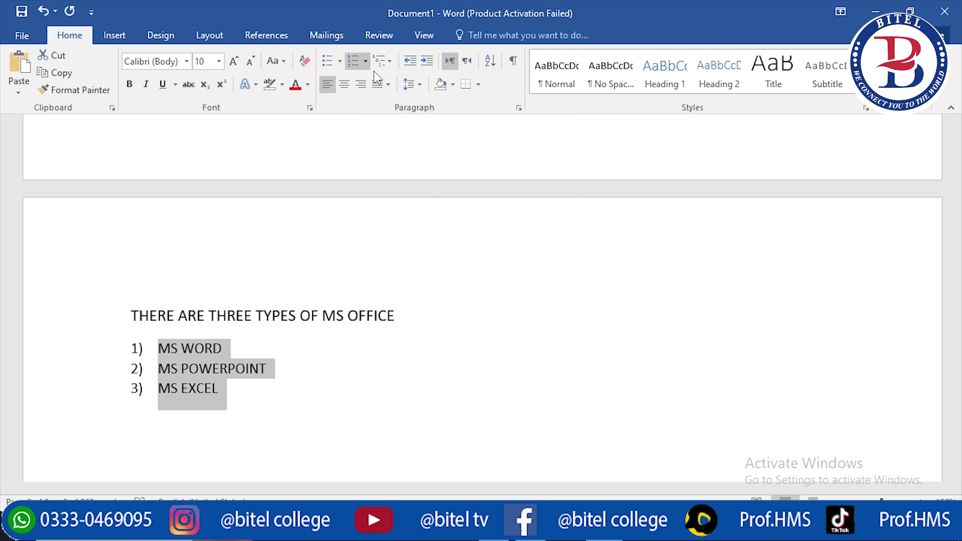
Step: Switch the three MS Office lines to the diamond-bullet multilevel list style and remove their bullets again
left_click(391, 63)
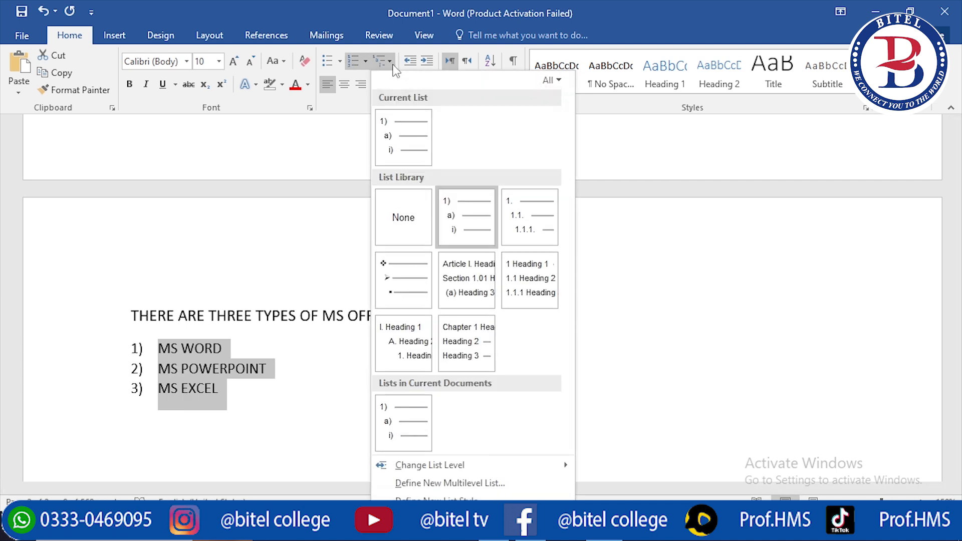
left_click(388, 273)
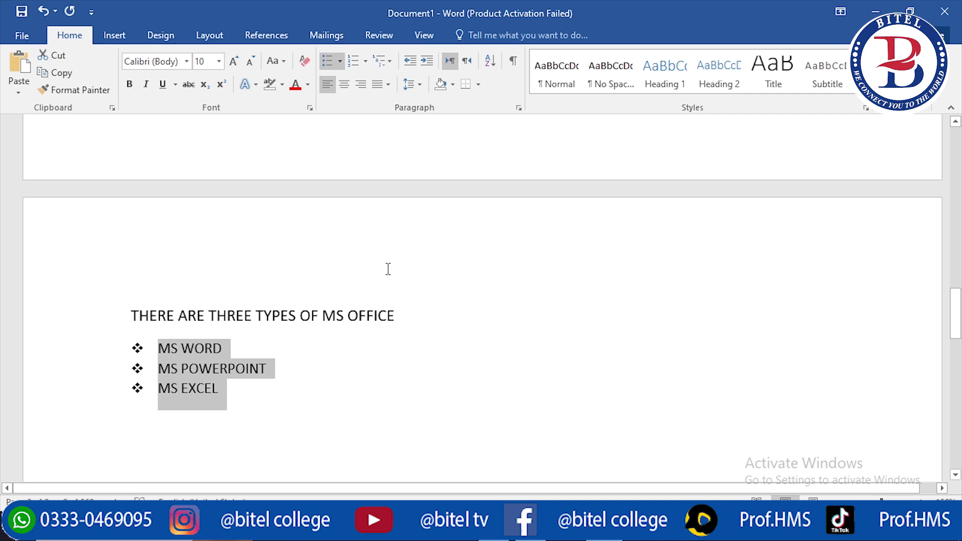
left_click(340, 62)
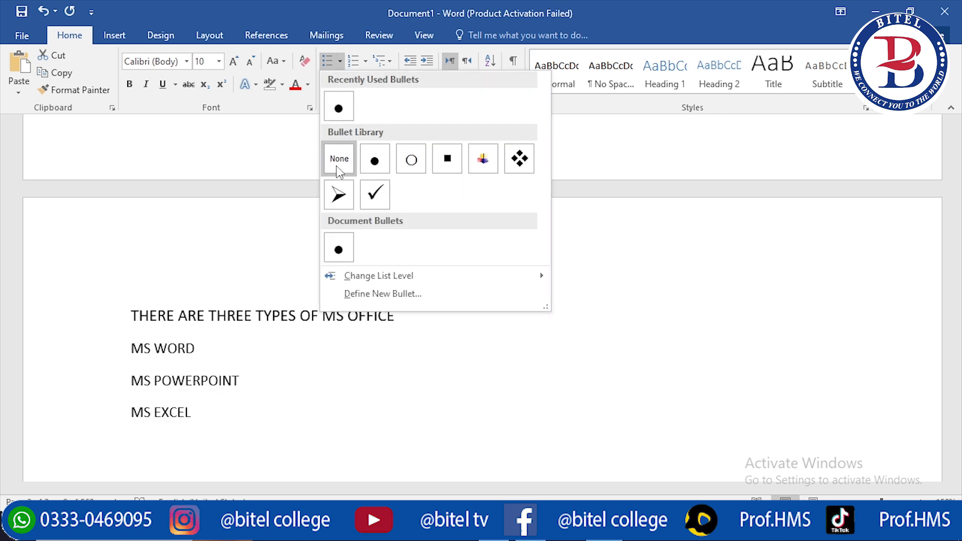
left_click(339, 164)
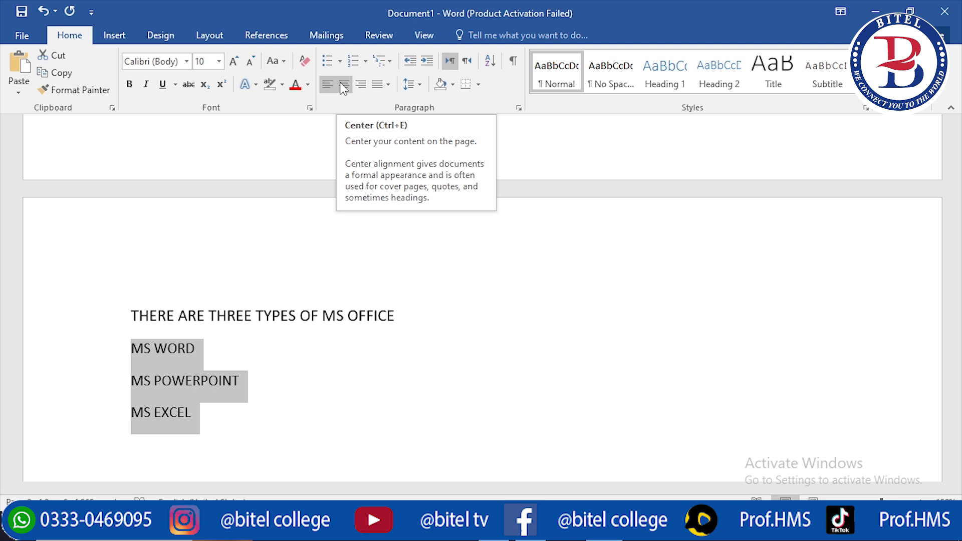
Step: Change the alignment of the MS Office heading and its three lines to centered, right and back to left
left_click_drag(199, 428, 149, 318)
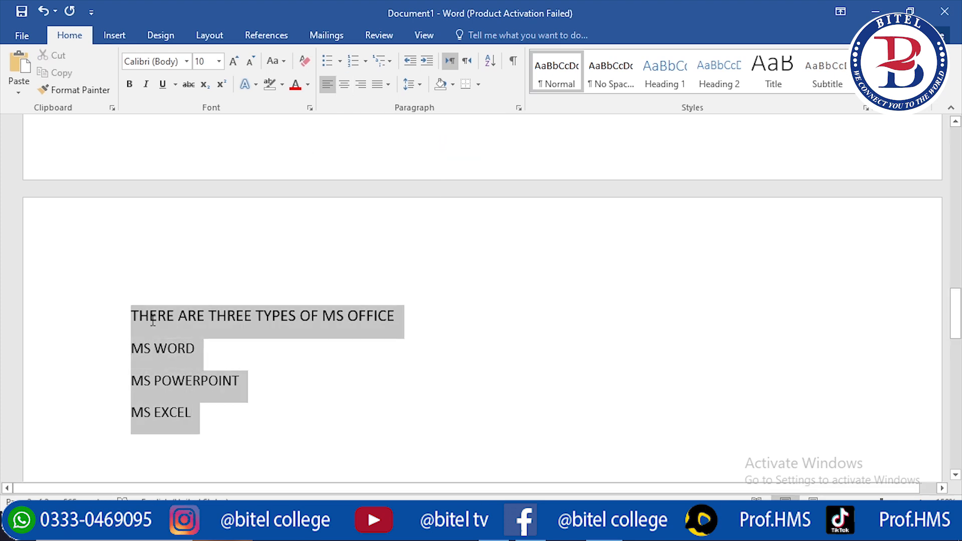
left_click(345, 89)
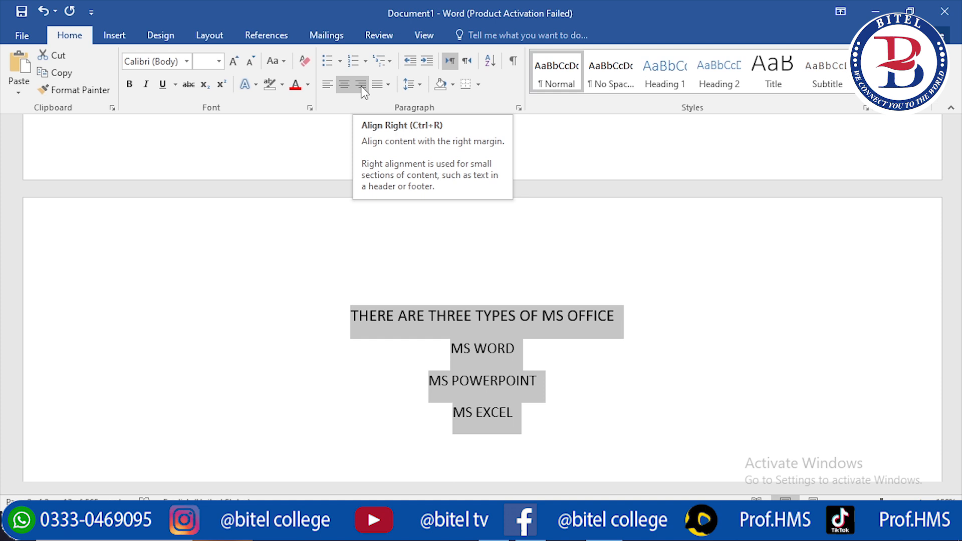
left_click(361, 85)
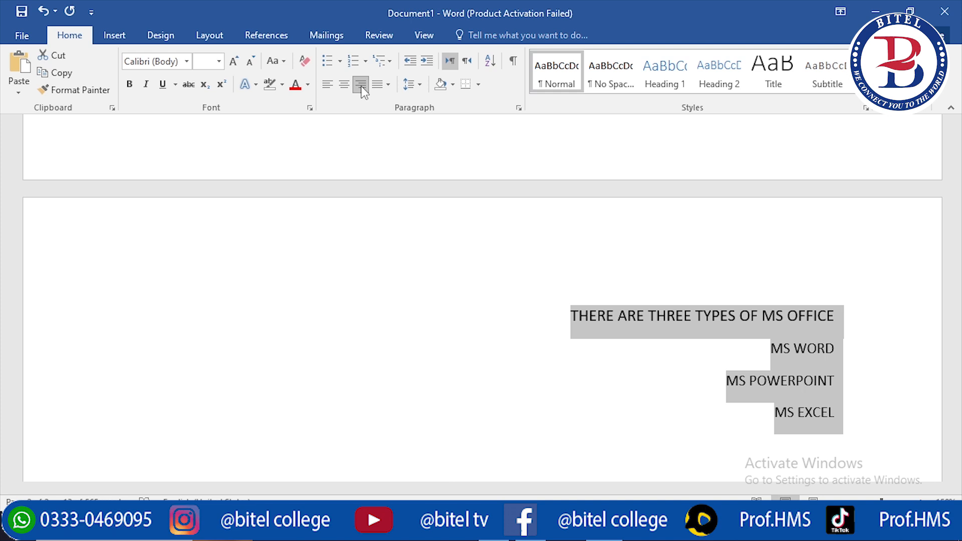
left_click(328, 85)
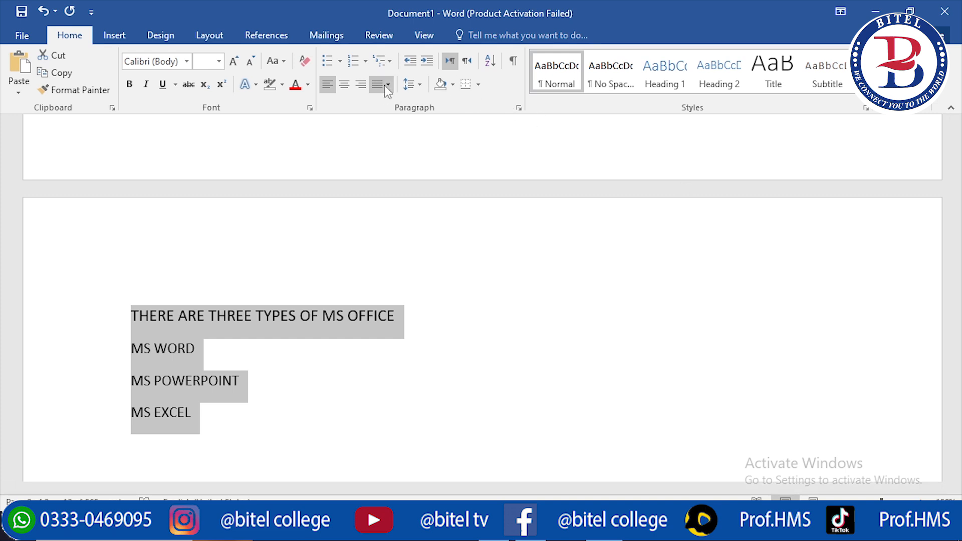
Step: Justify the document's first paragraph, beginning "To make your document look professionally produced"
left_click_drag(957, 316, 957, 154)
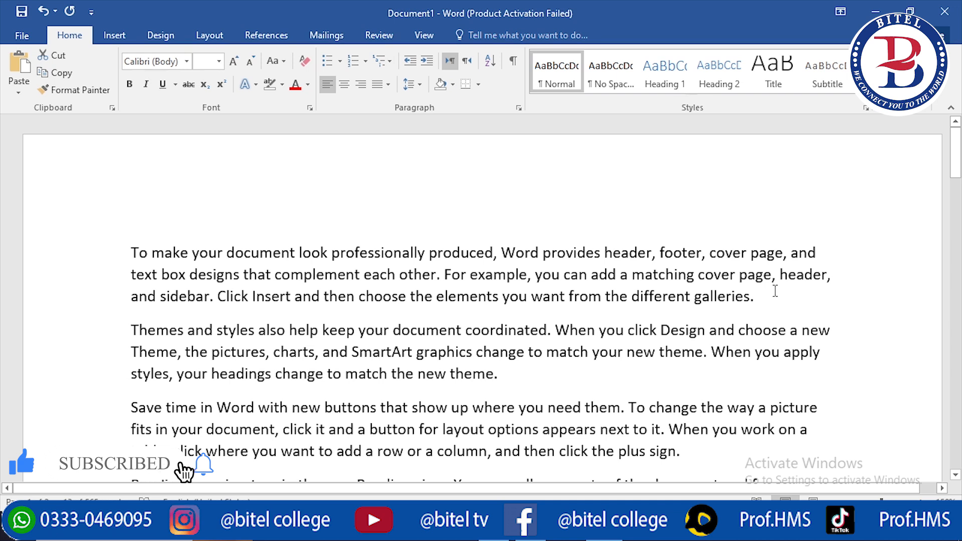
left_click_drag(762, 297, 102, 222)
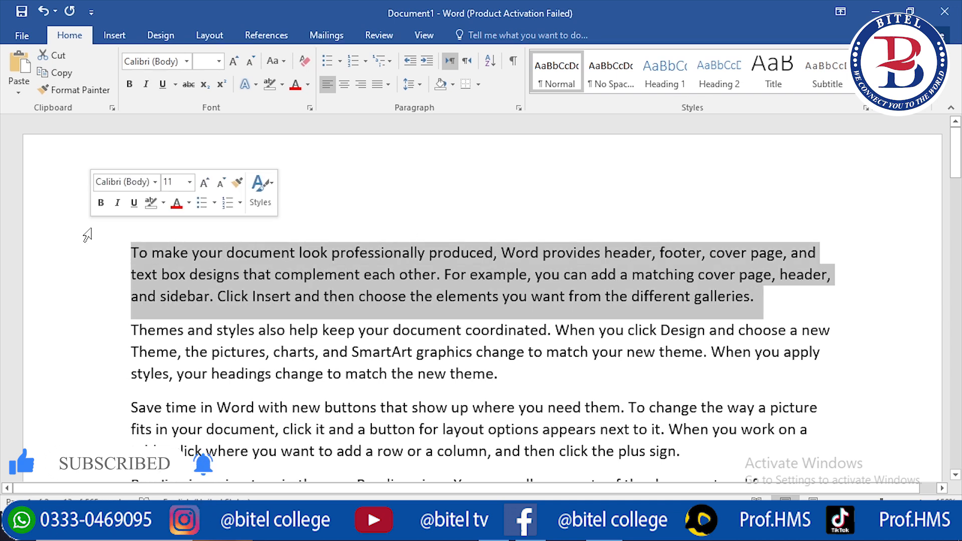
left_click(387, 84)
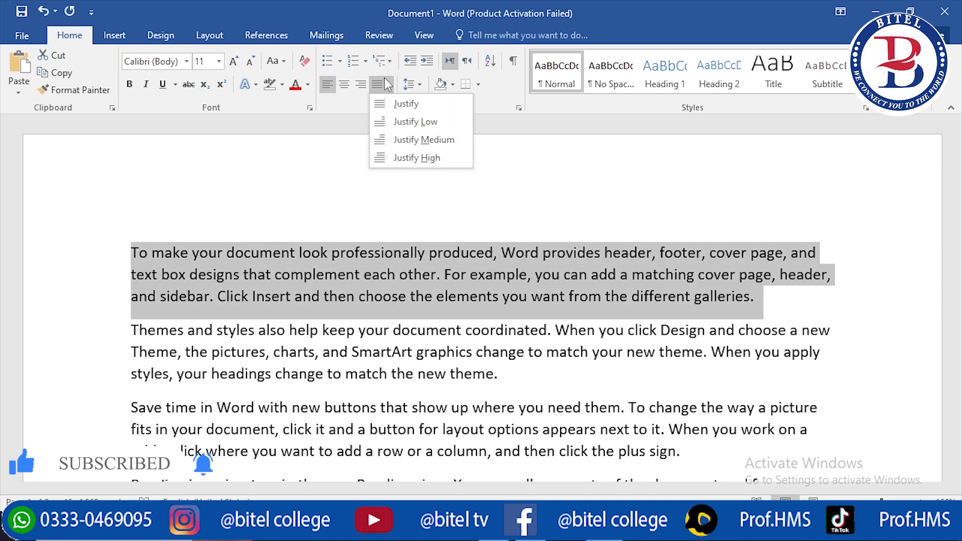
left_click(410, 103)
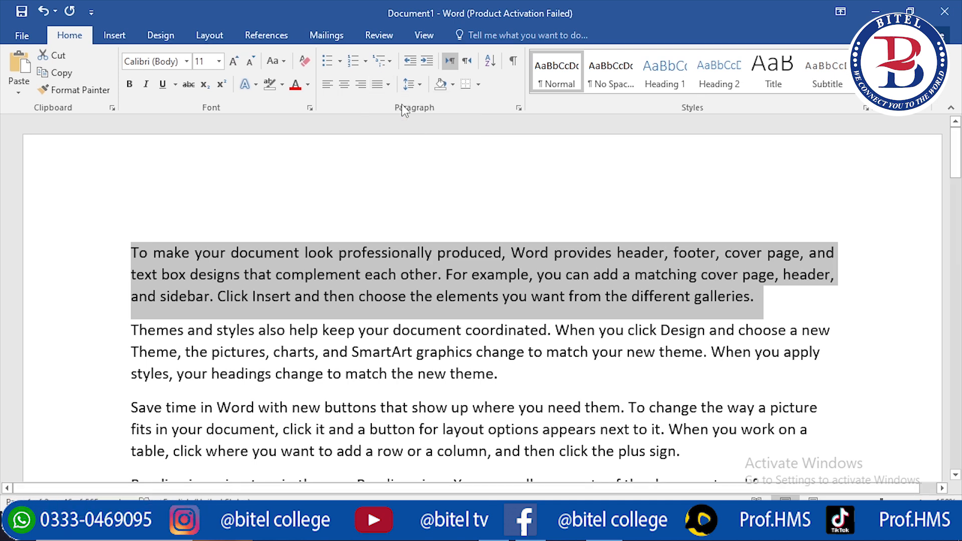
Step: Increase the indent of the first paragraph by six levels
left_click(426, 62)
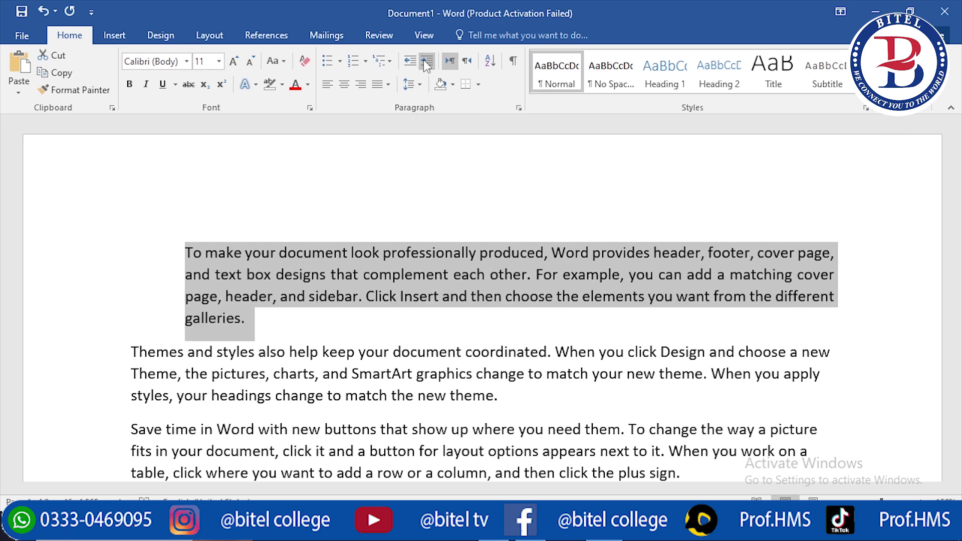
left_click(423, 59)
left_click(423, 59)
left_click(423, 59)
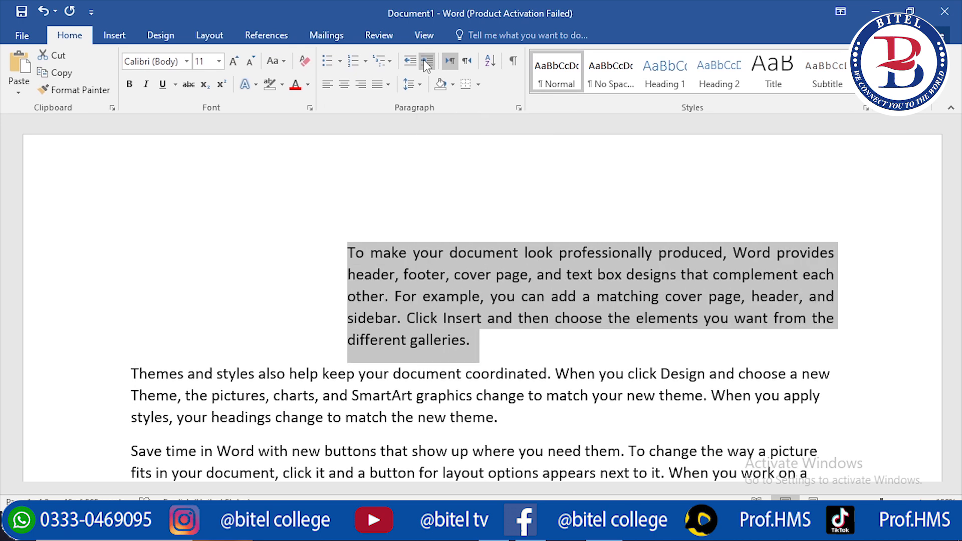
left_click(423, 60)
left_click(423, 60)
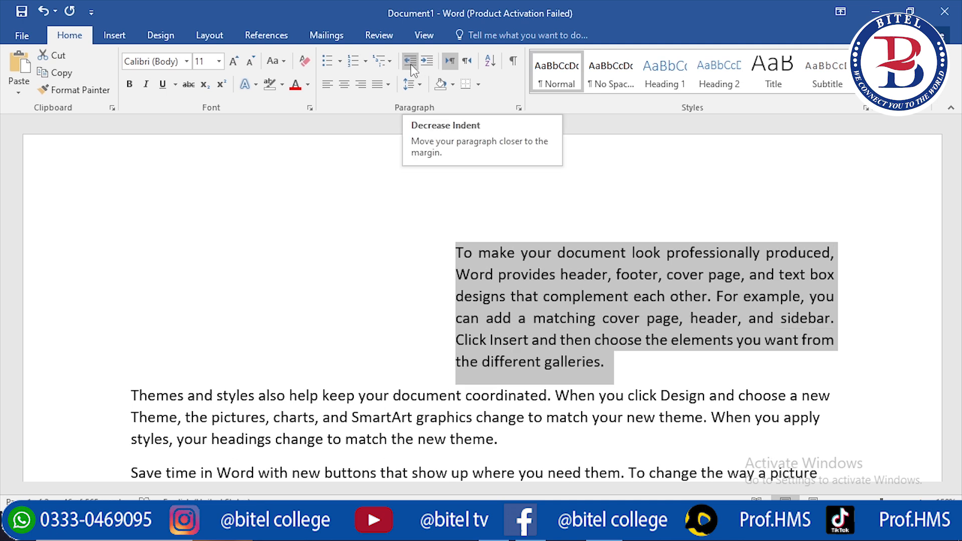
Step: Decrease the first paragraph's indent by six levels, bringing it back to the margin
left_click(410, 61)
left_click(410, 61)
left_click(410, 61)
left_click(410, 61)
left_click(410, 61)
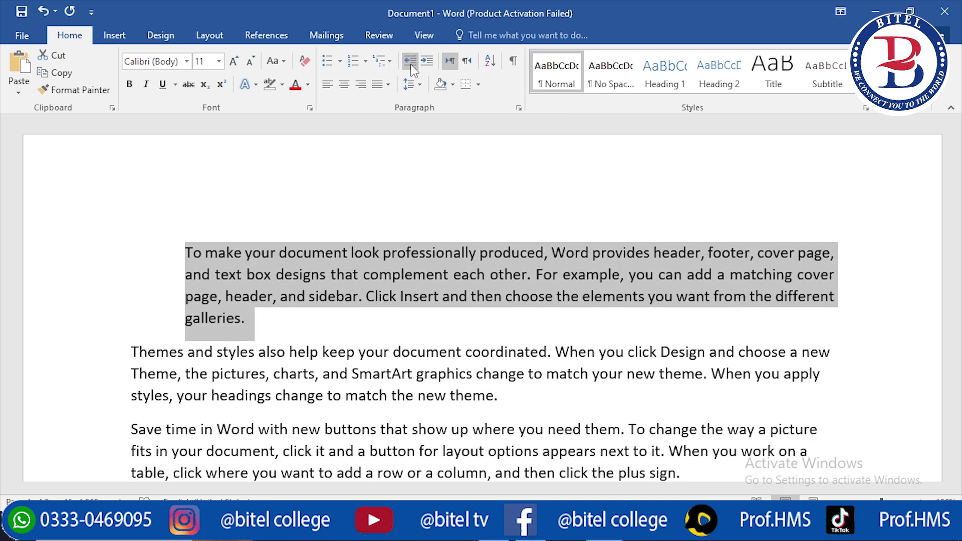
left_click(410, 61)
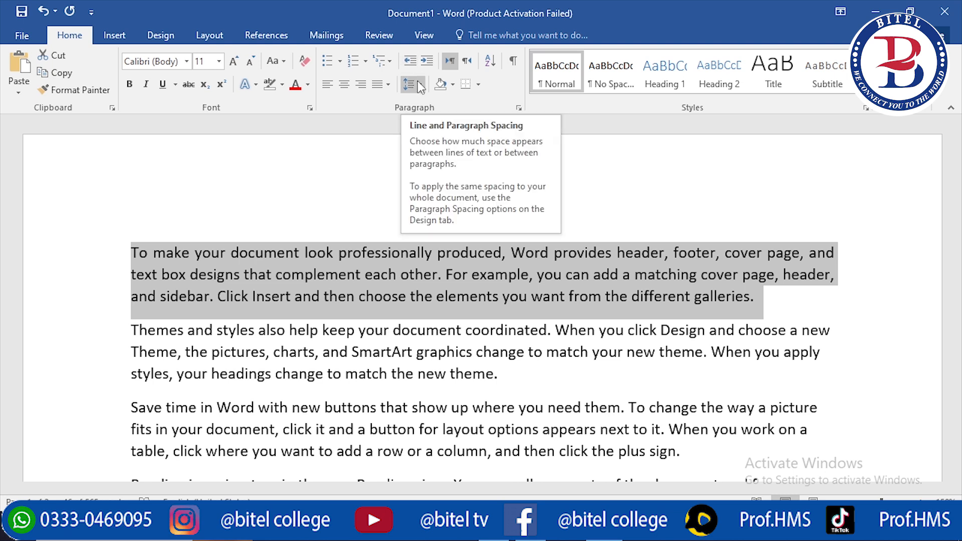
left_click(416, 80)
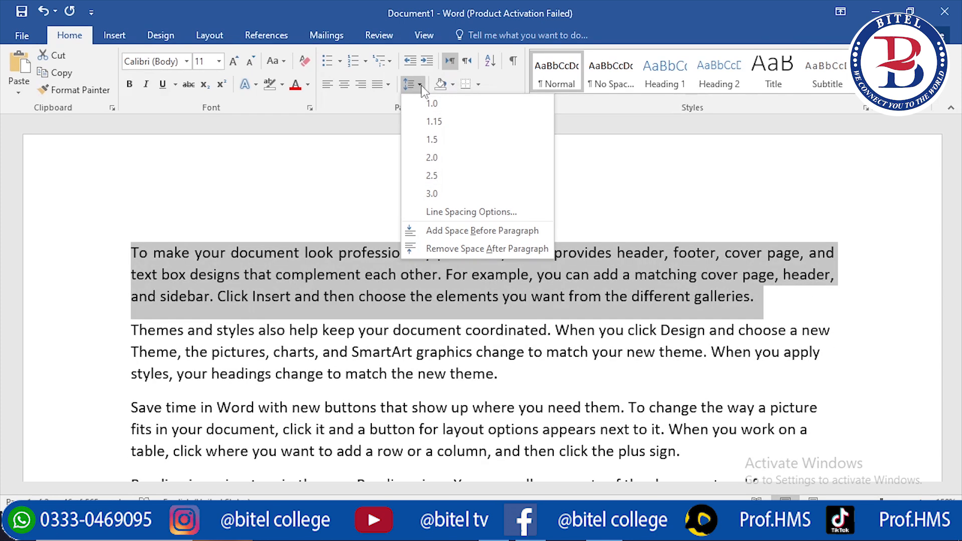
left_click(422, 86)
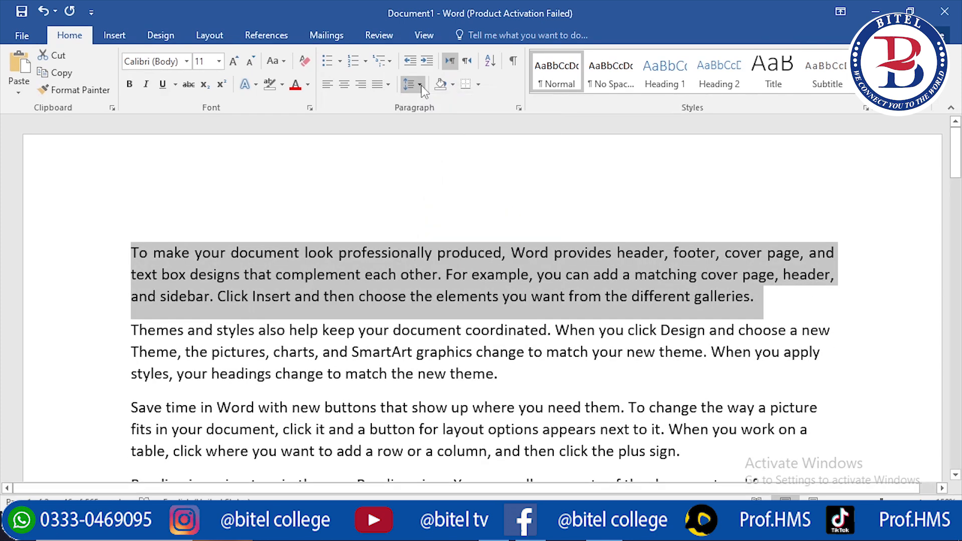
Step: Shade the first paragraph with Gold, Accent 4, Lighter 80% and deselect the text
left_click(451, 86)
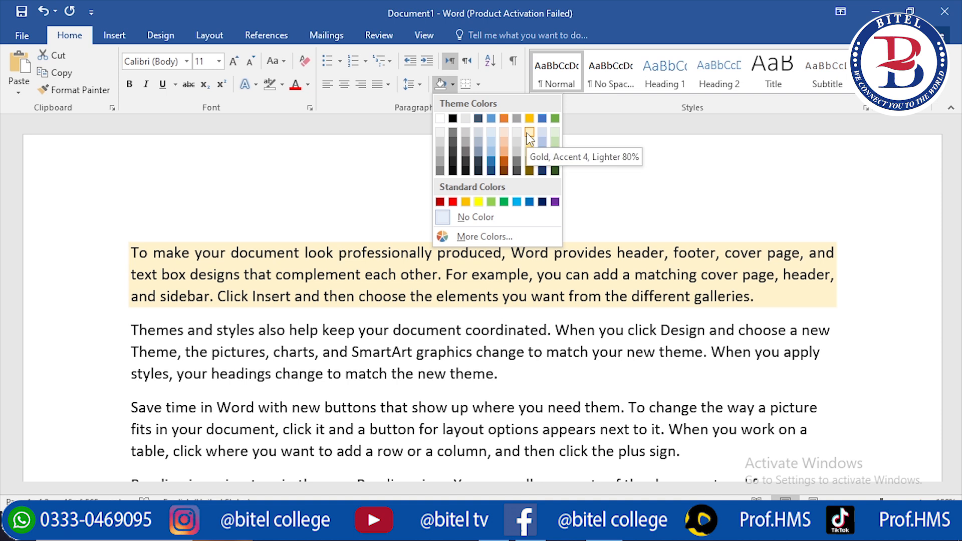
left_click(527, 134)
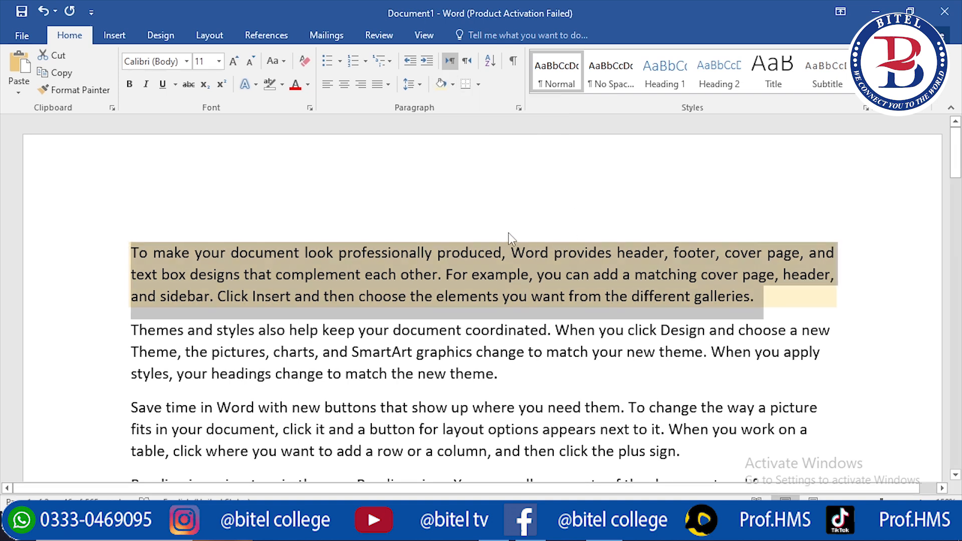
left_click(481, 273)
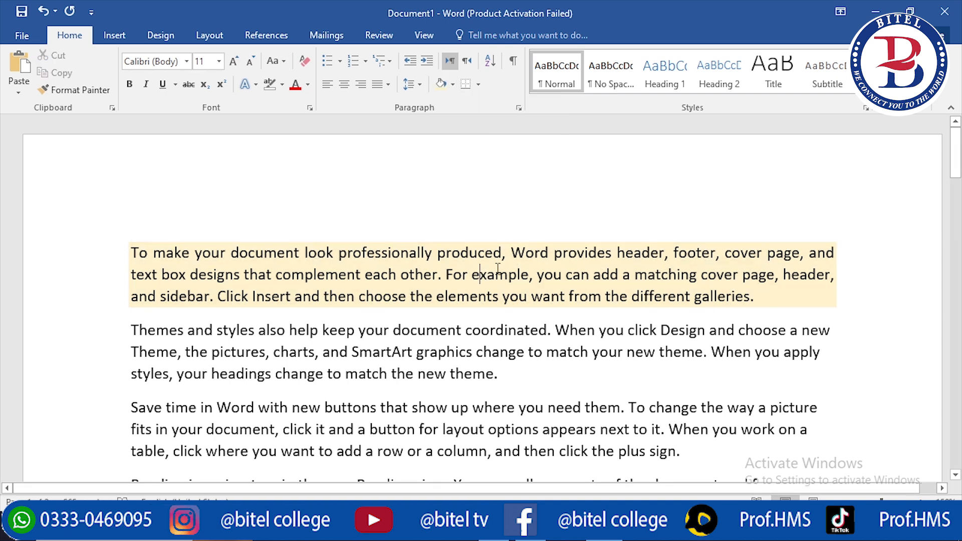
left_click(496, 273)
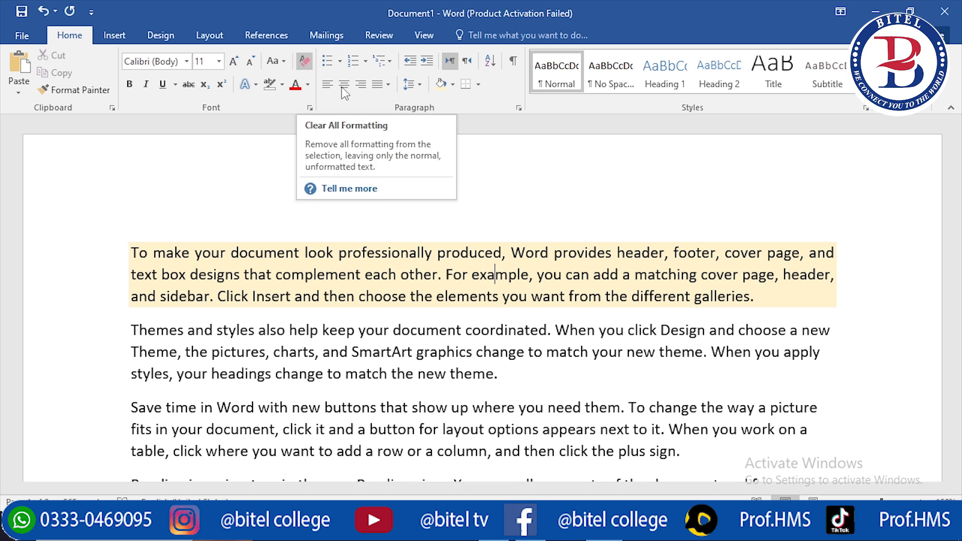
Step: Clear all formatting from the whole first paragraph
left_click_drag(756, 300, 132, 268)
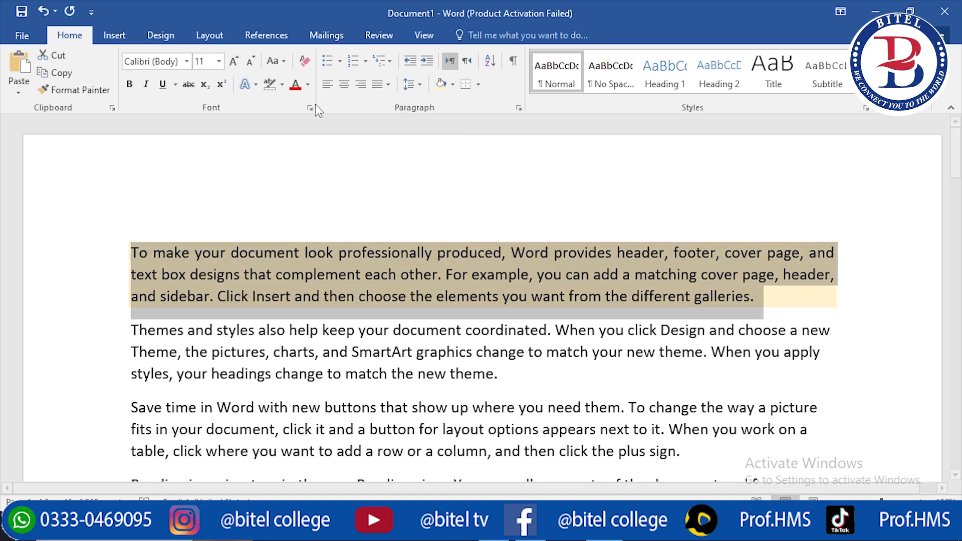
left_click(307, 65)
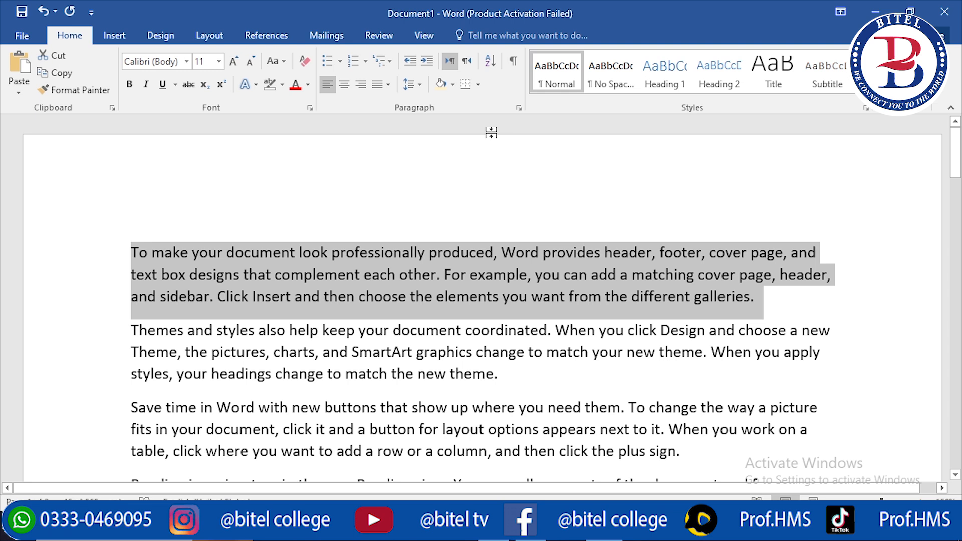
Step: Apply All Borders to the first paragraph and remove them again with No Border
left_click(477, 84)
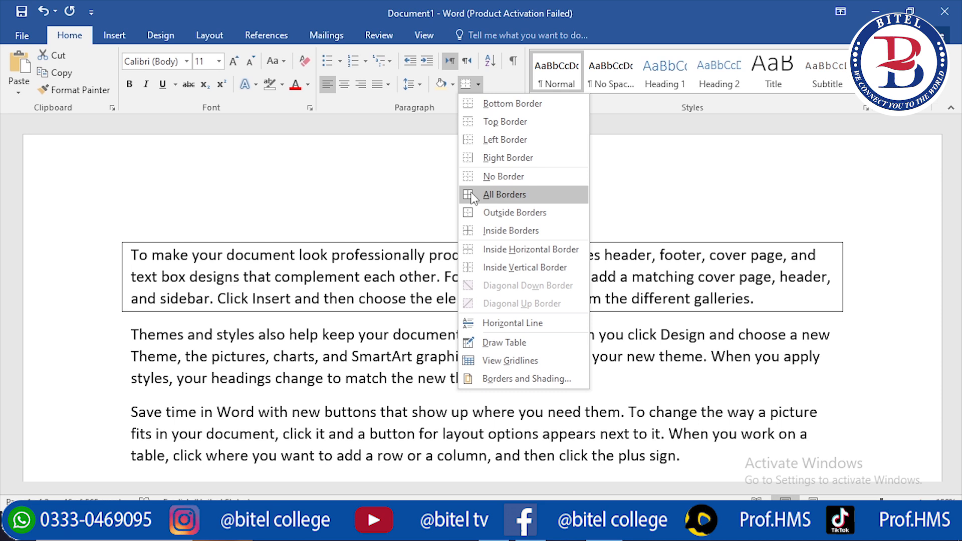
left_click(504, 194)
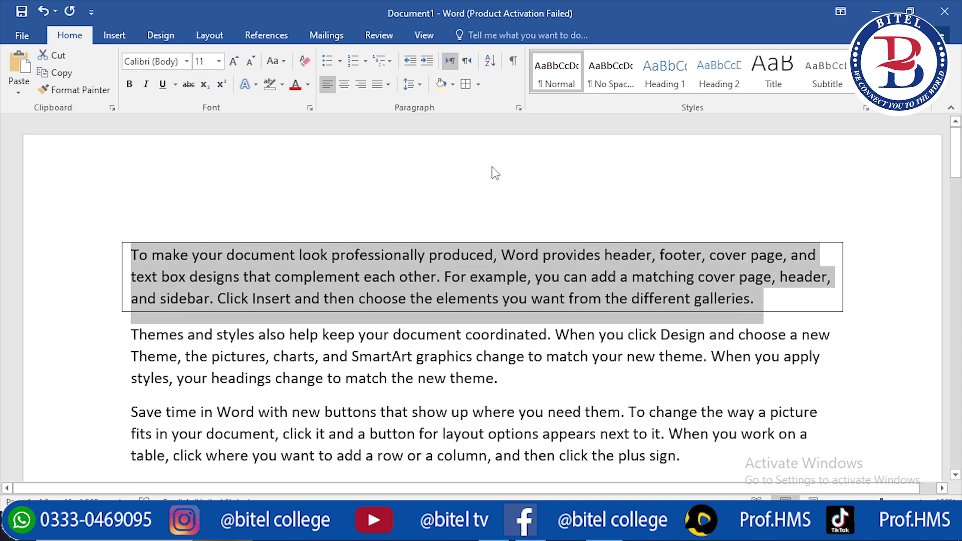
left_click(478, 86)
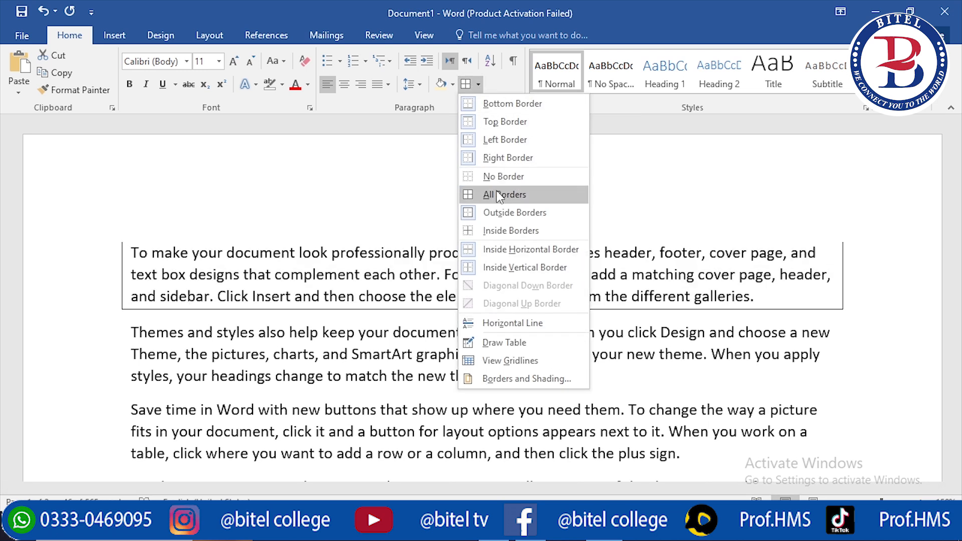
left_click(496, 180)
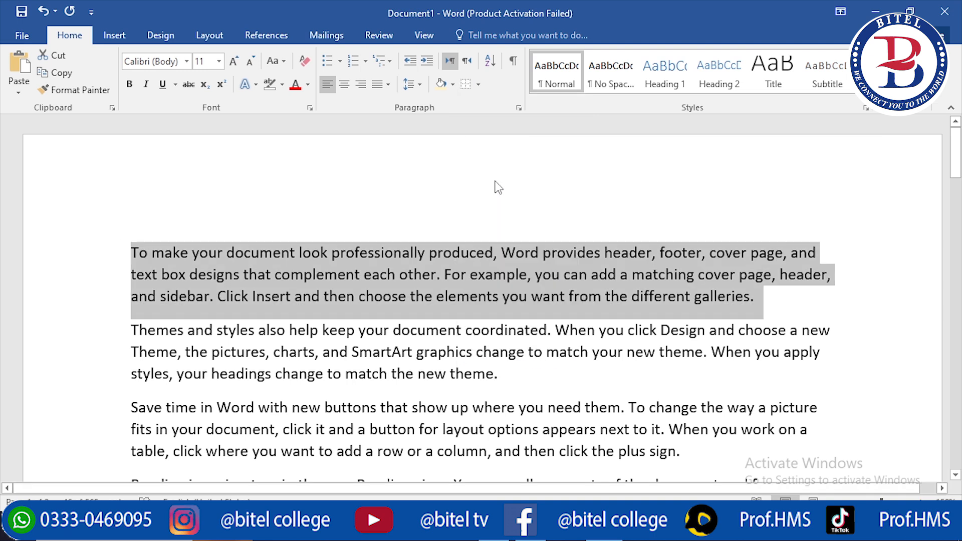
left_click(478, 86)
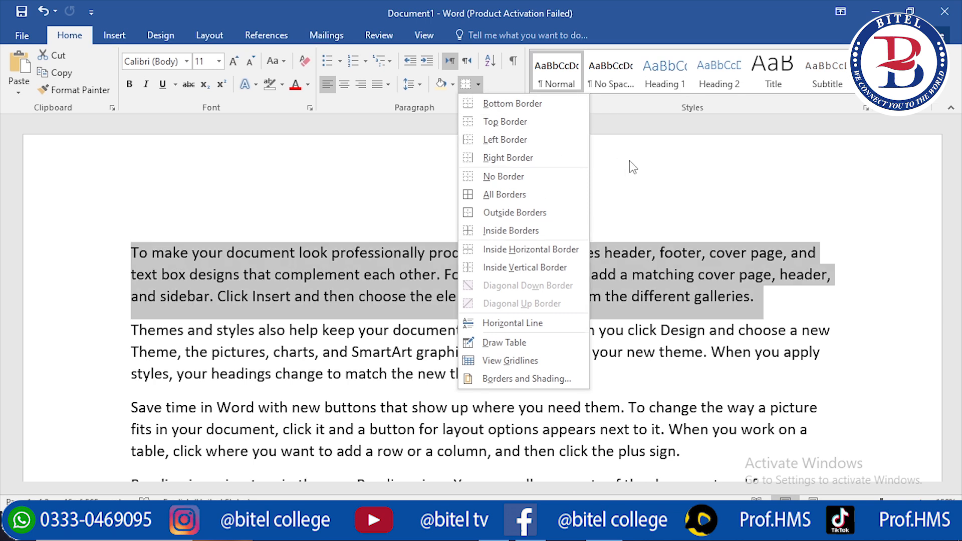
left_click(629, 161)
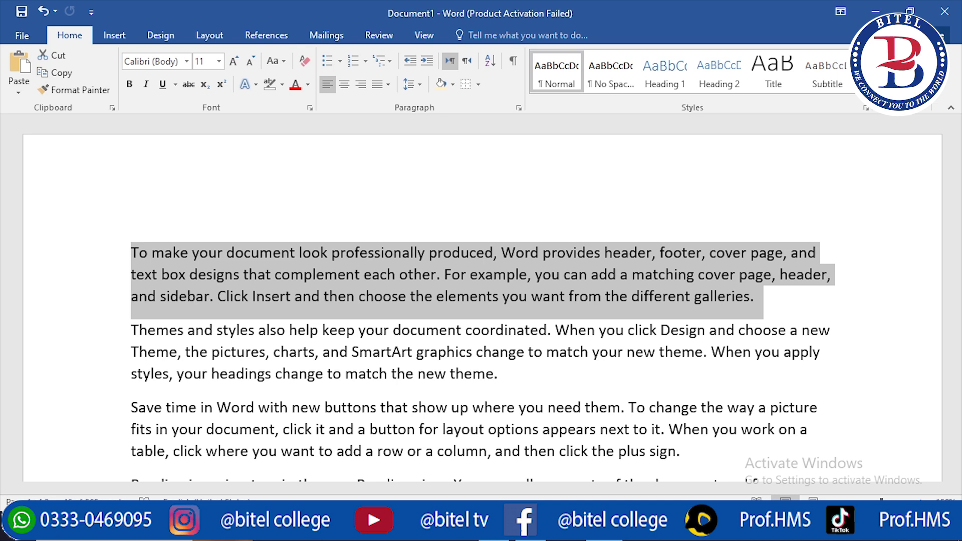
Step: Clear the pre-filled search text, deselect the first paragraph and search the text for the word "document"
key("ctrl+f")
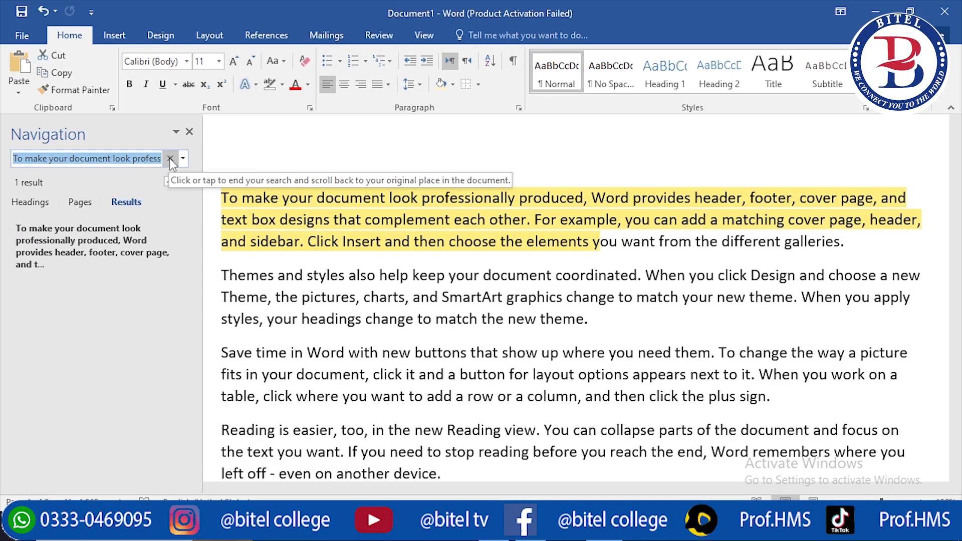
left_click(170, 158)
left_click(111, 158)
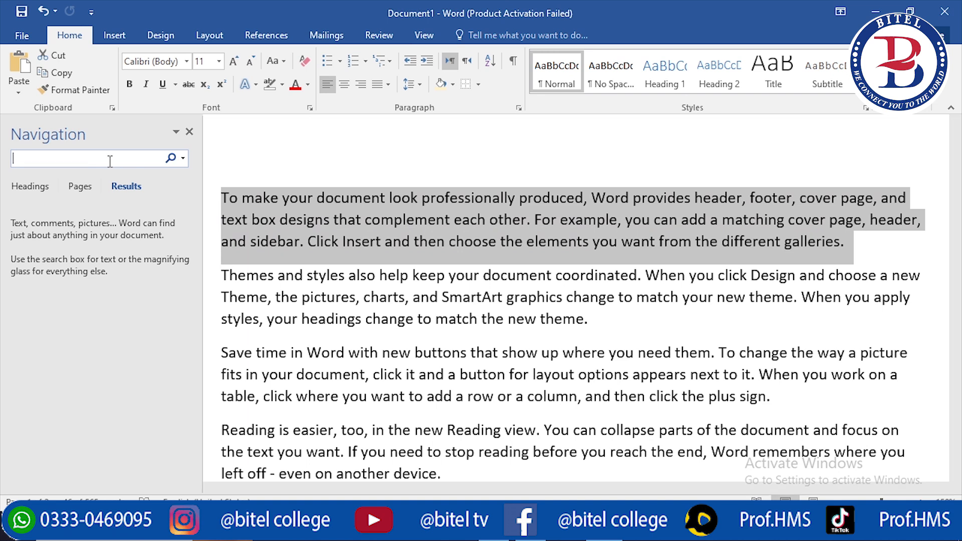
left_click(398, 273)
left_click(75, 156)
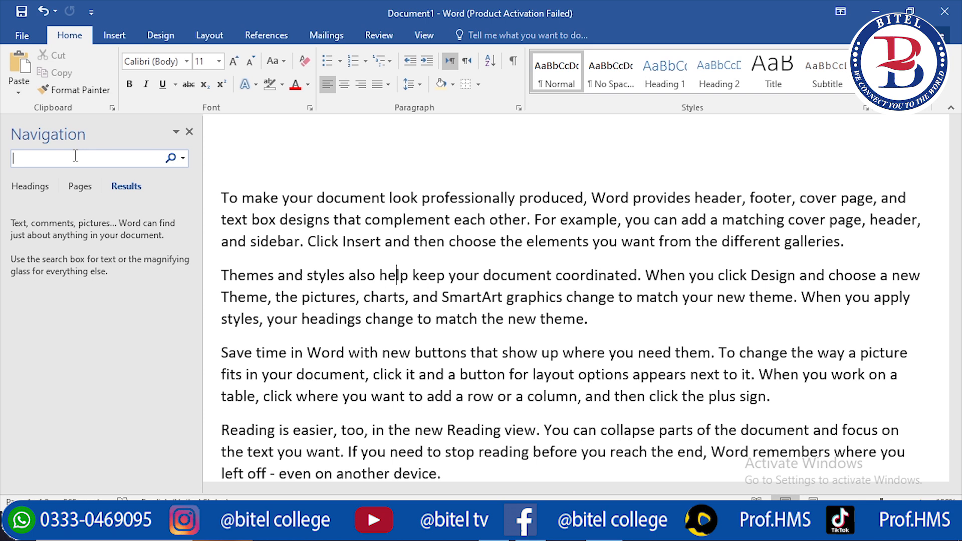
left_click(75, 156)
type("d")
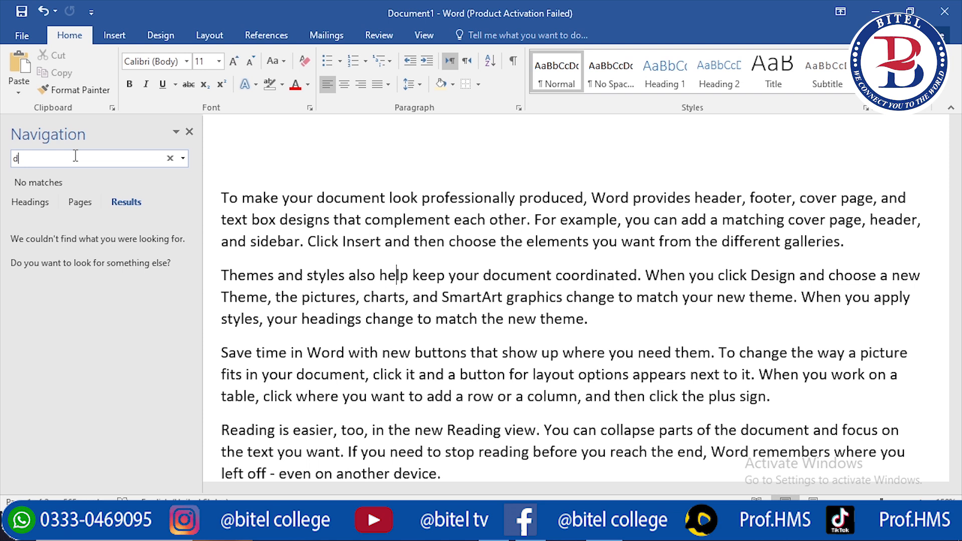
type("ocum")
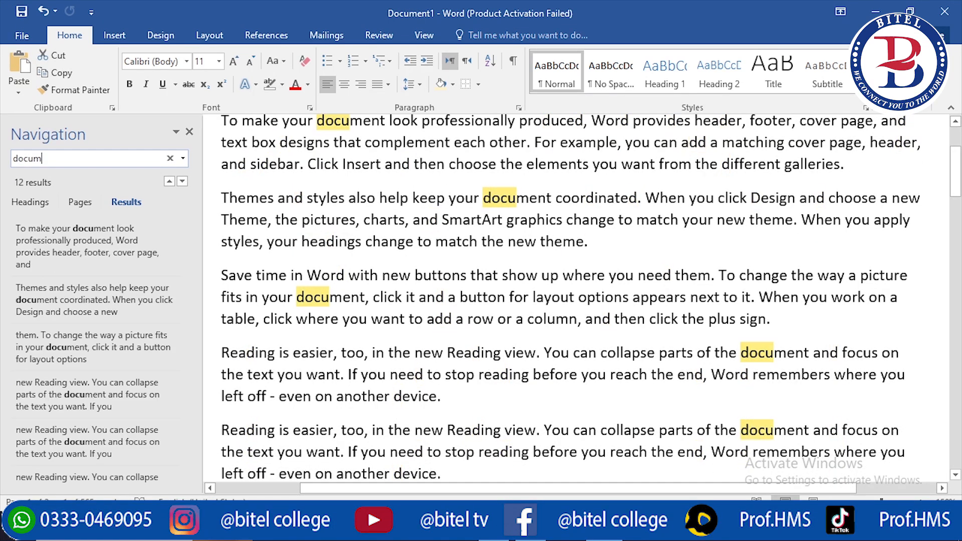
type("ent")
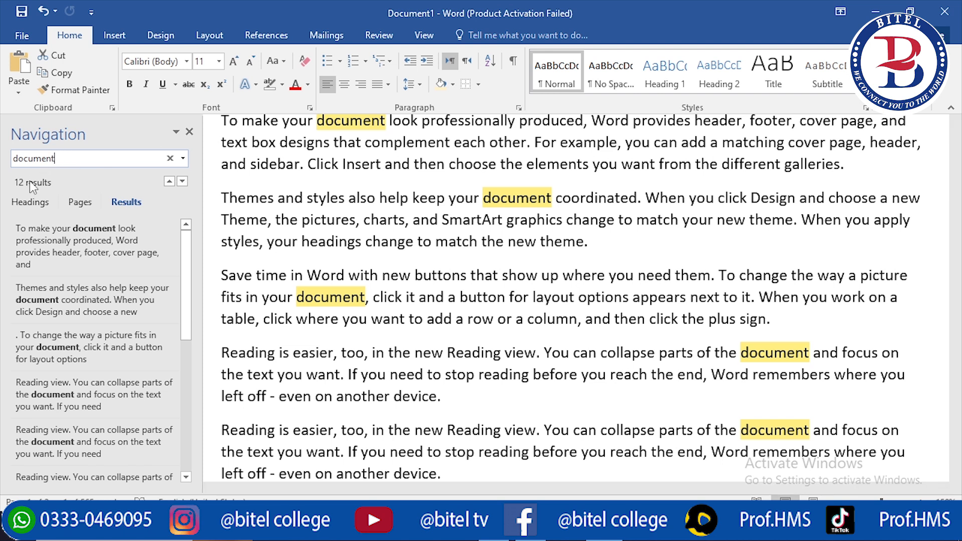
left_click_drag(957, 198, 959, 173)
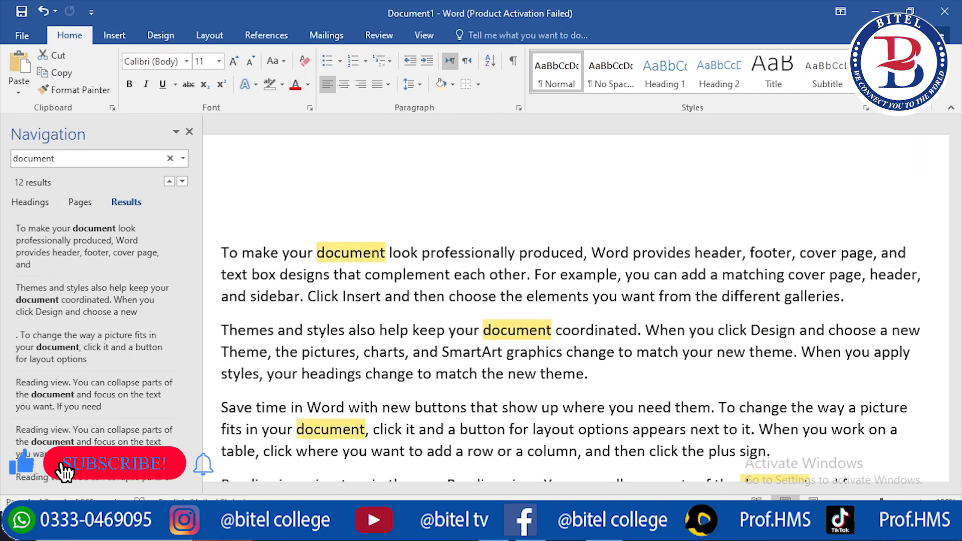
Step: Replace every occurrence of "document" with "Slide" and close Find and Replace
key("ctrl+h")
left_click_drag(464, 154, 293, 138)
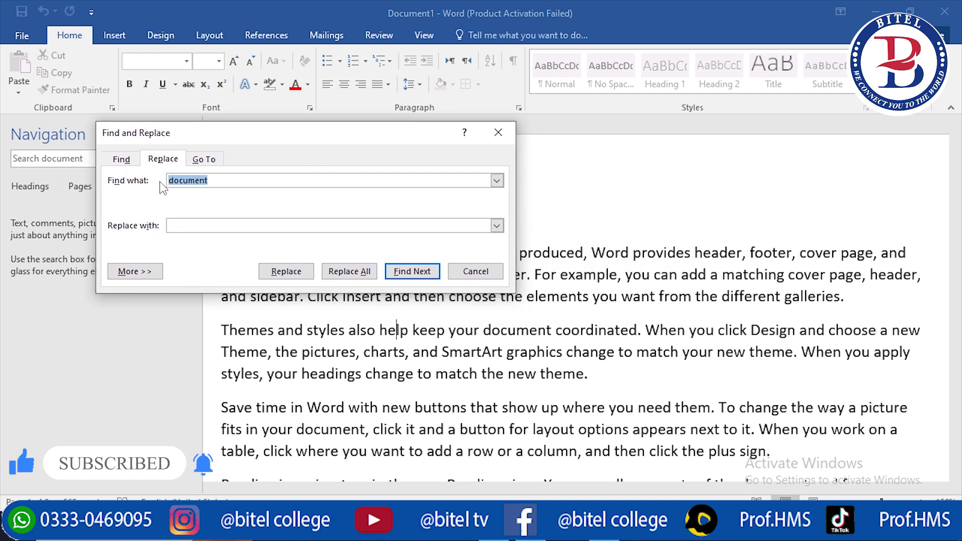
left_click(203, 224)
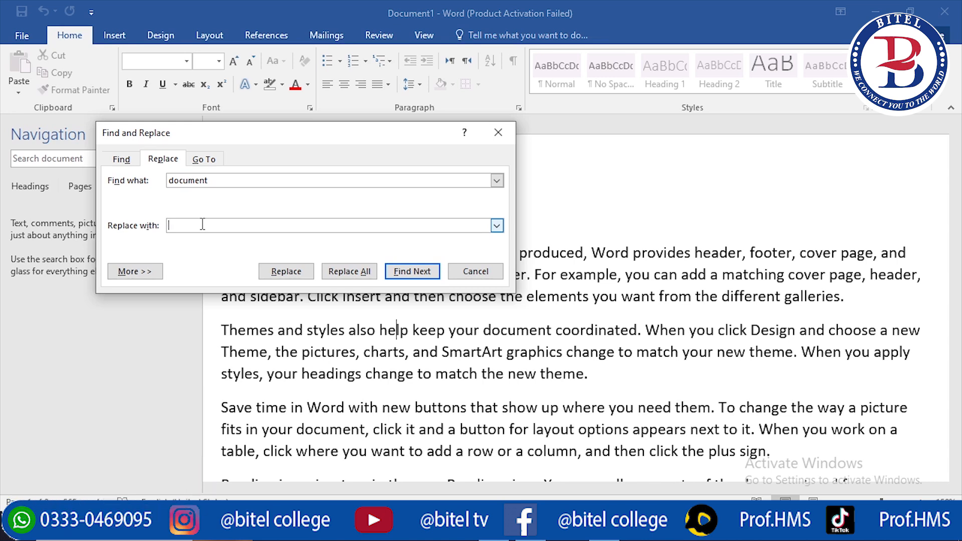
type("Slides")
key("BackSpace")
left_click(338, 271)
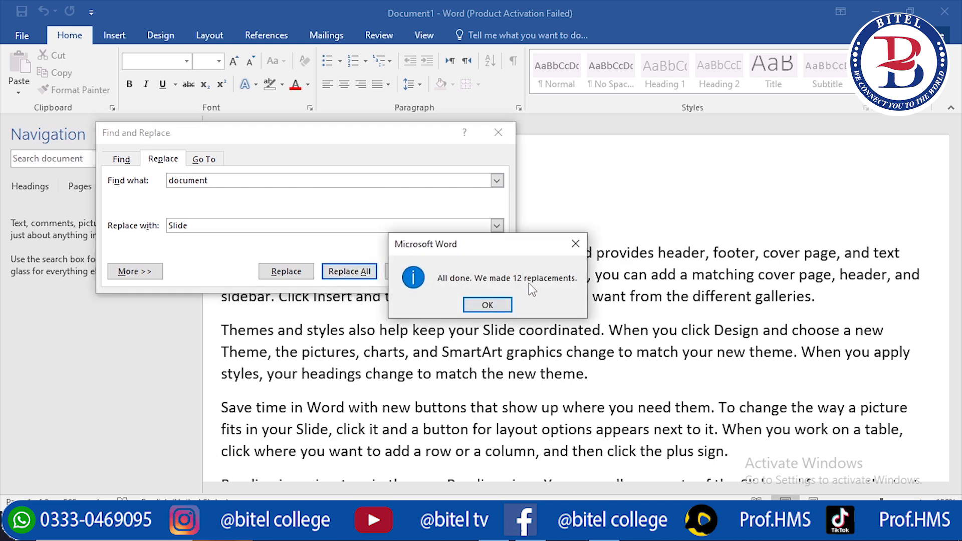
left_click(488, 304)
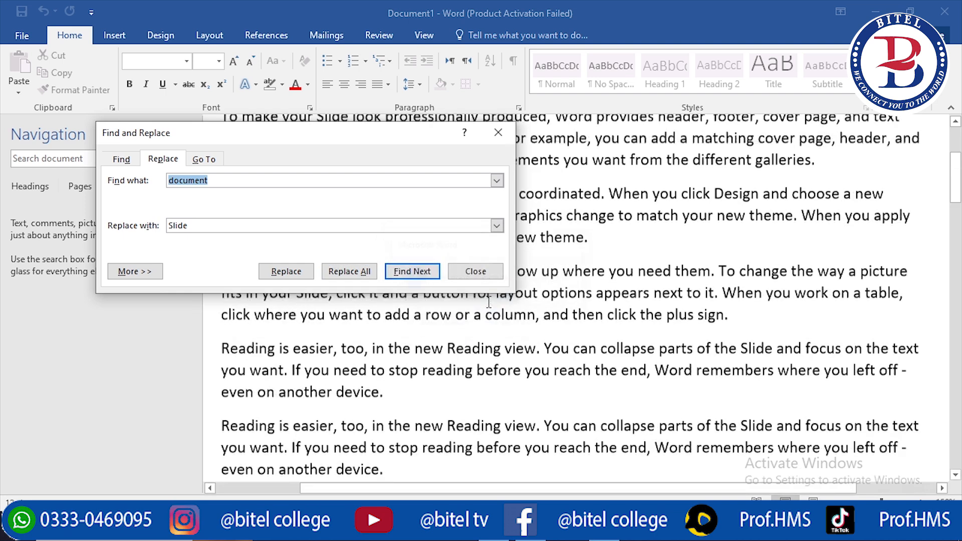
left_click(475, 271)
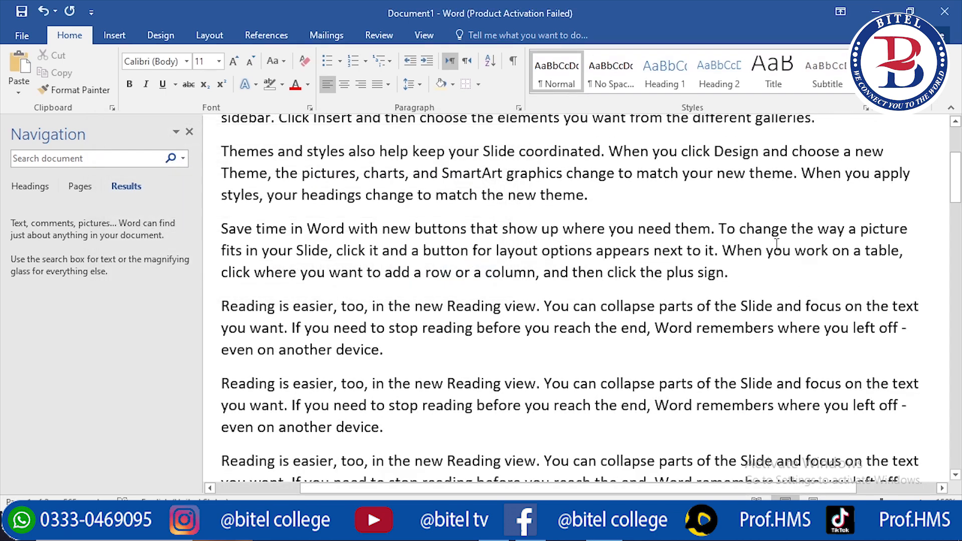
Step: Search the replaced text for the word "document" again
scroll(776, 243, "up", 3)
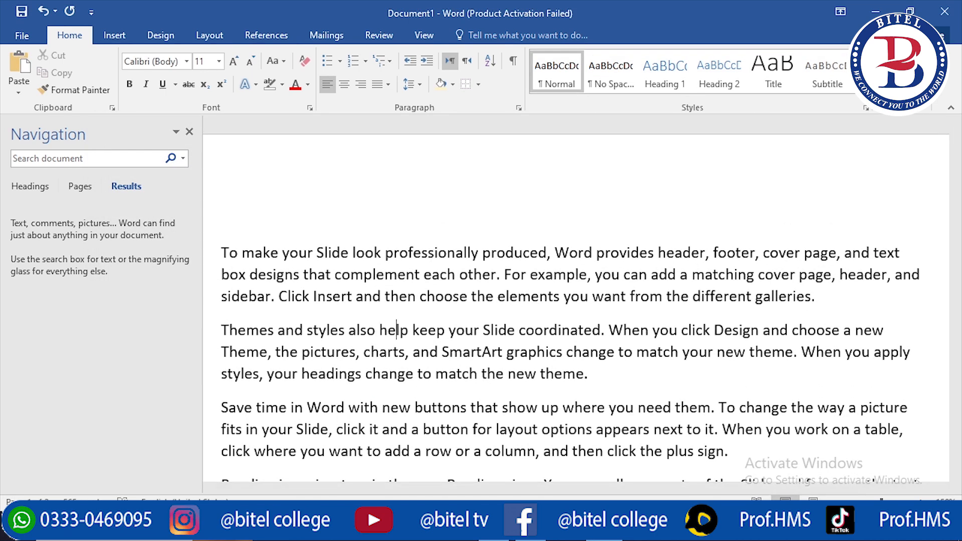
key("ctrl+f")
left_click(117, 159)
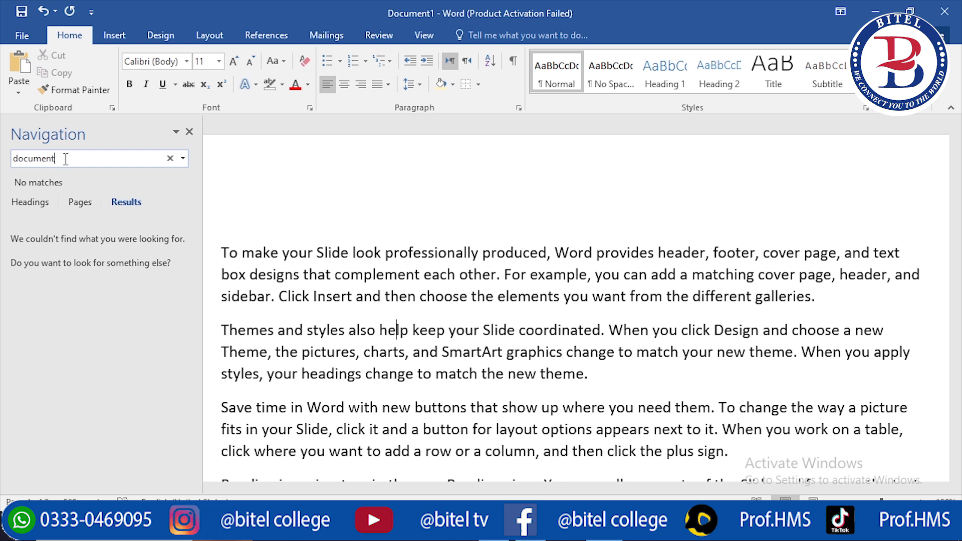
Step: Search the text for "slide" instead and close the Navigation pane
left_click_drag(66, 158, 8, 154)
type("slides")
key("BackSpace")
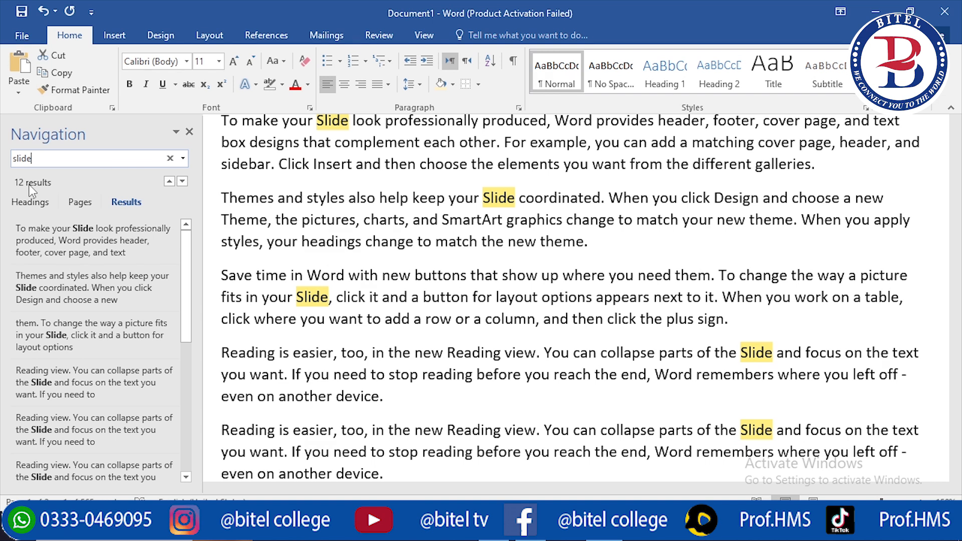
left_click(190, 132)
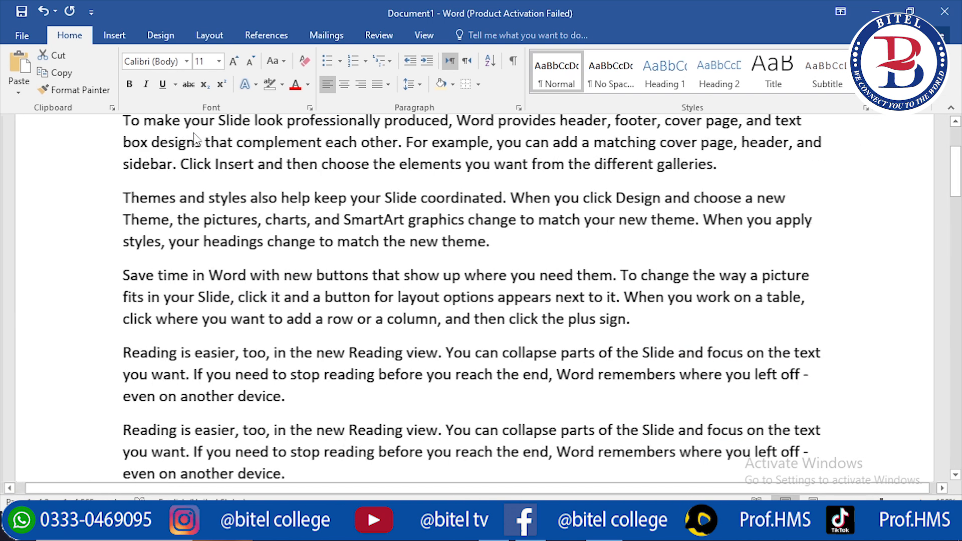
Step: Select all the text in the document with Select All
left_click_drag(956, 175, 961, 149)
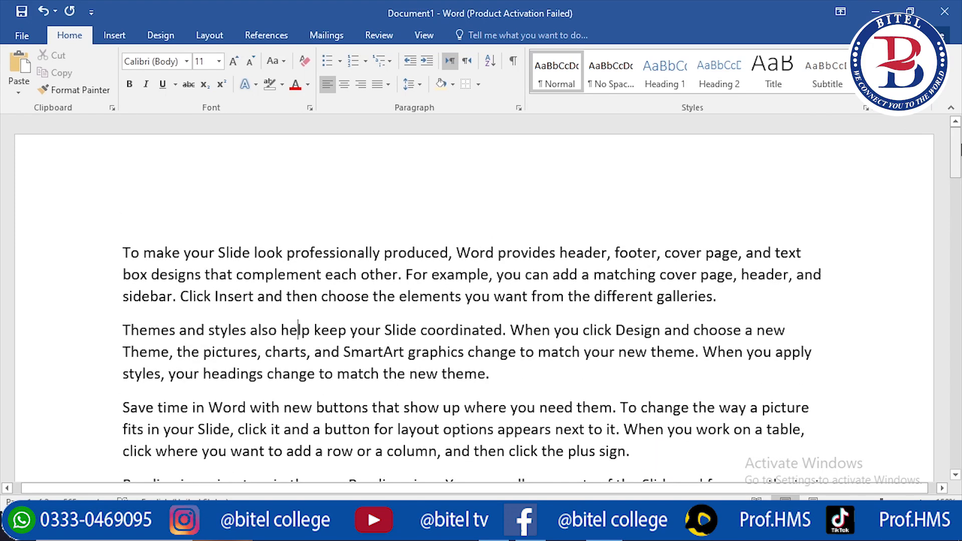
left_click(906, 91)
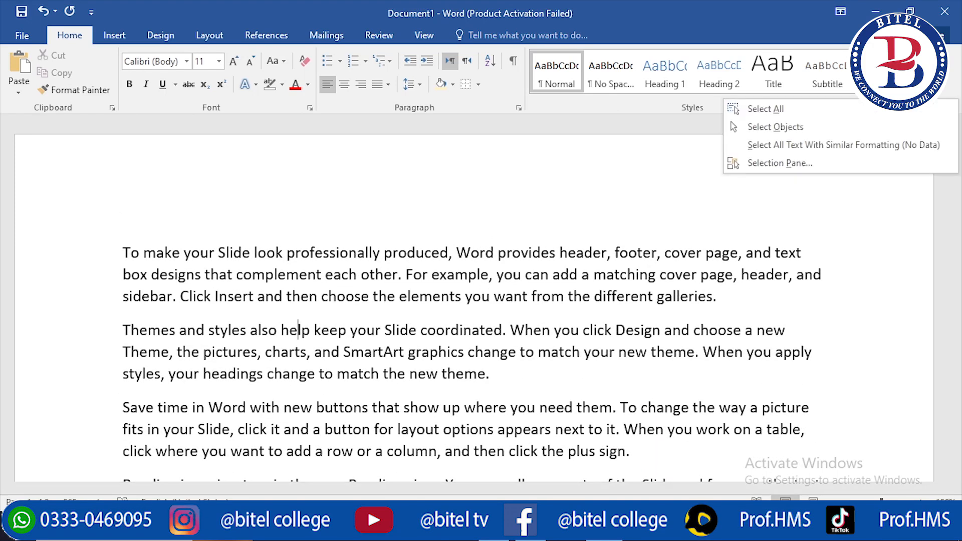
left_click(865, 110)
left_click_drag(960, 161, 961, 125)
left_click(926, 93)
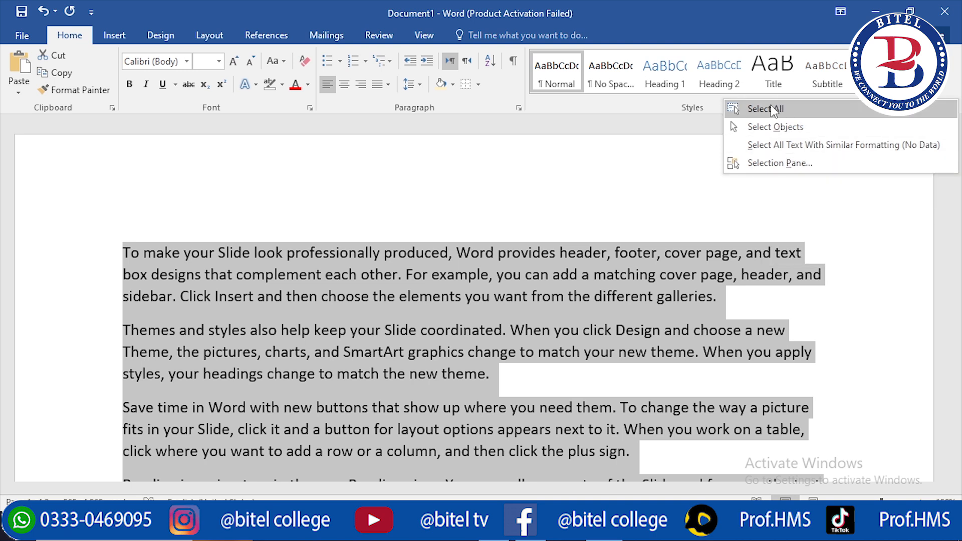
left_click(418, 297)
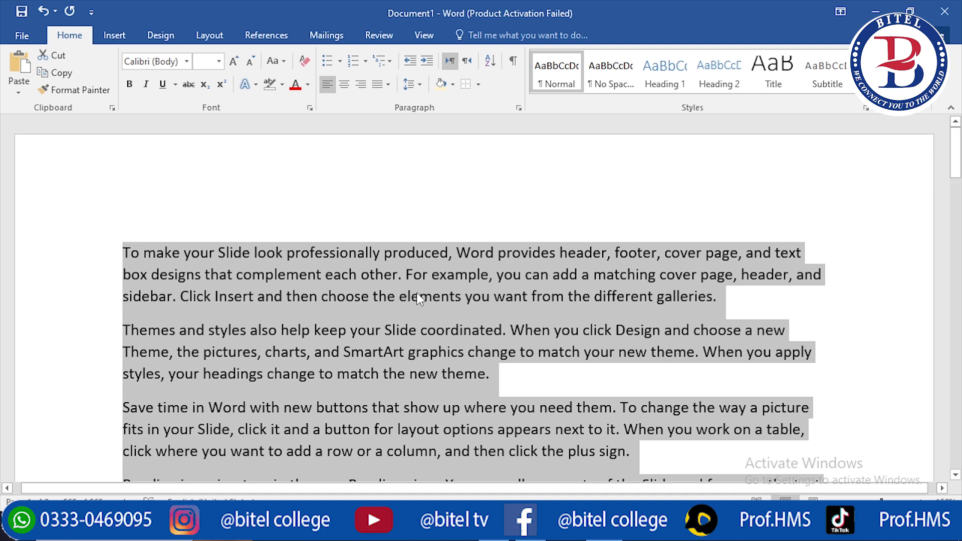